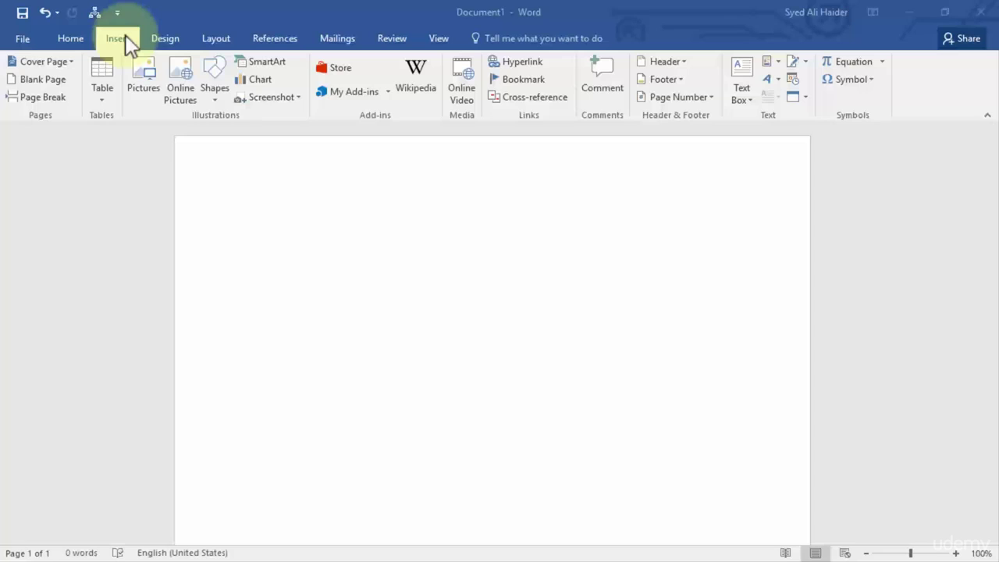
Enter the text "Thank You" on the first line of the blank document
left_click(778, 61)
mouse_move(842, 85)
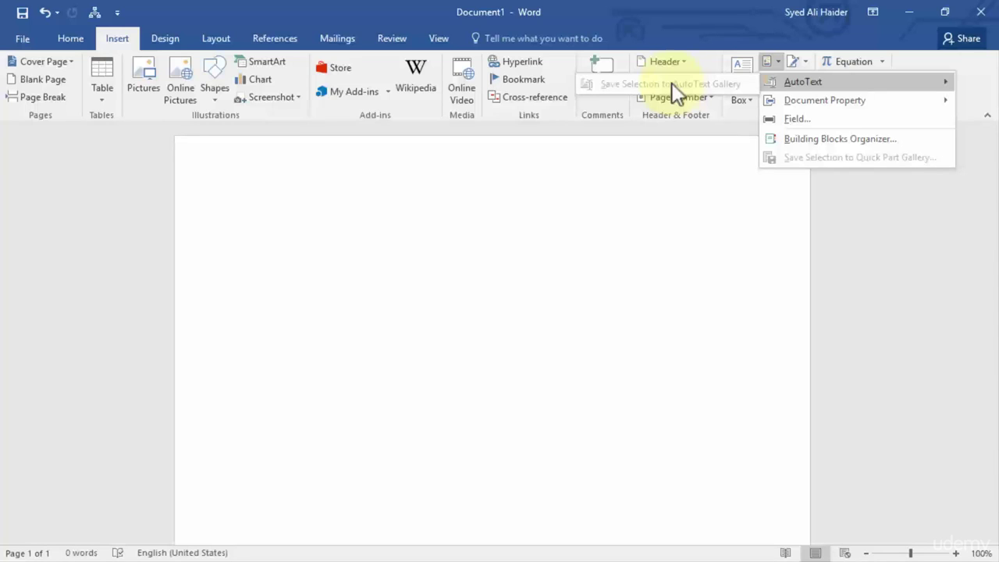
left_click(536, 226)
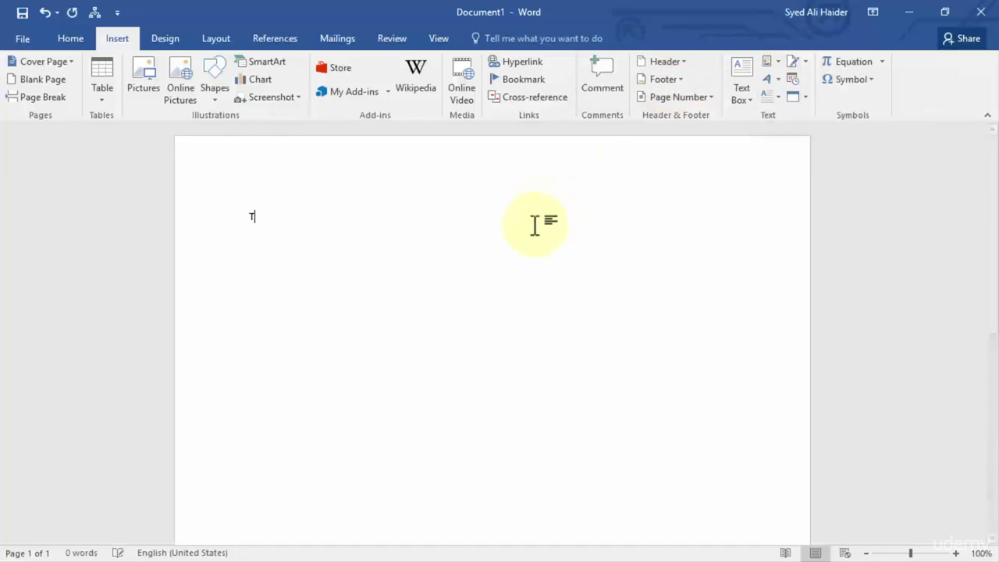
type("Thank You")
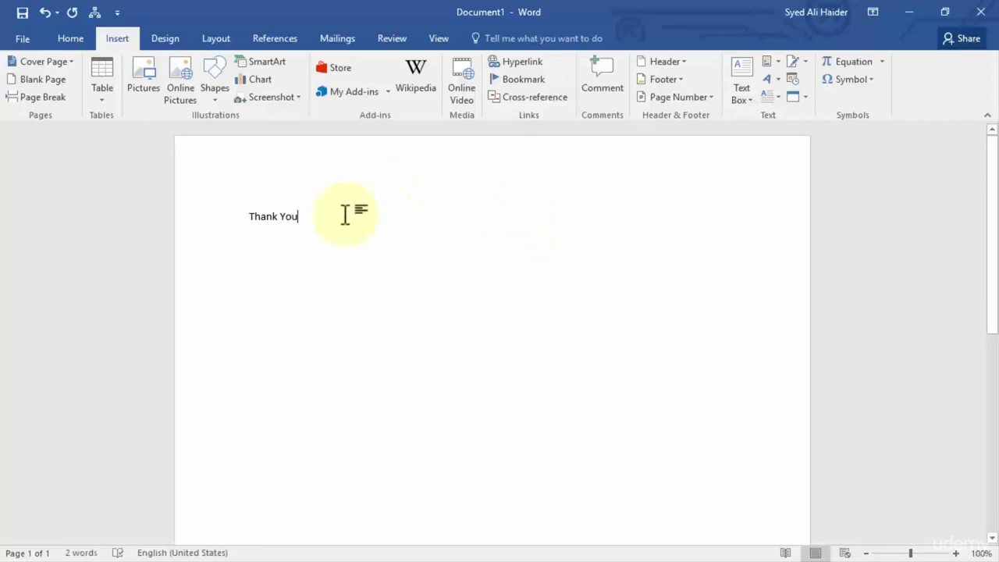
Start saving the "Thank You" text as a new AutoText building block and name it "ty"
left_click_drag(259, 221, 248, 221)
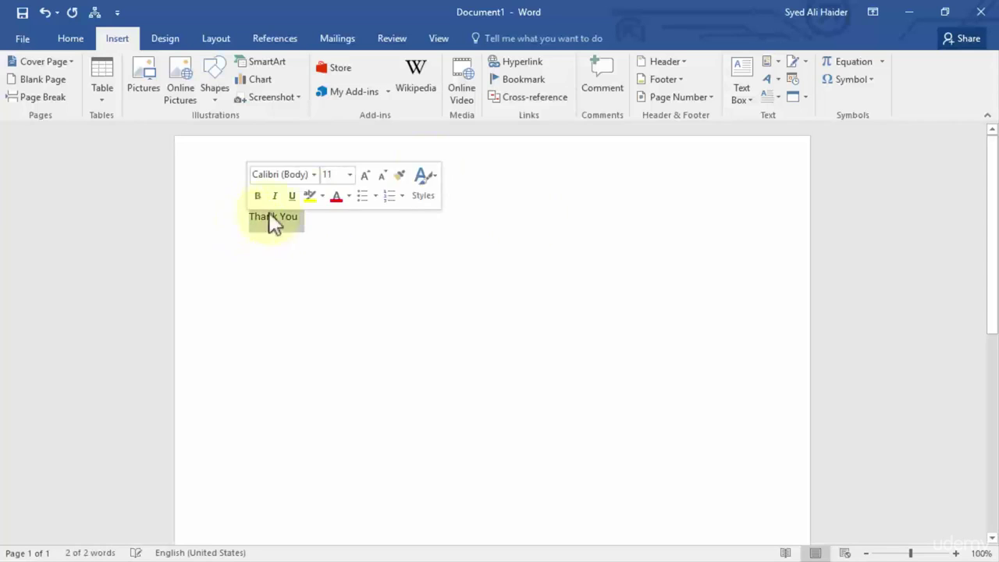
left_click(781, 61)
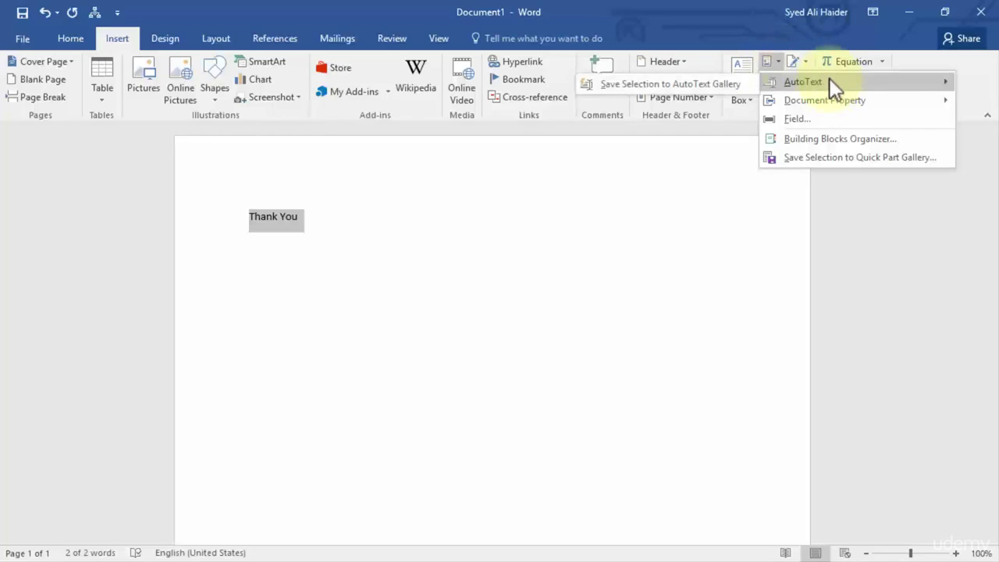
left_click(676, 84)
left_click_drag(506, 188, 503, 225)
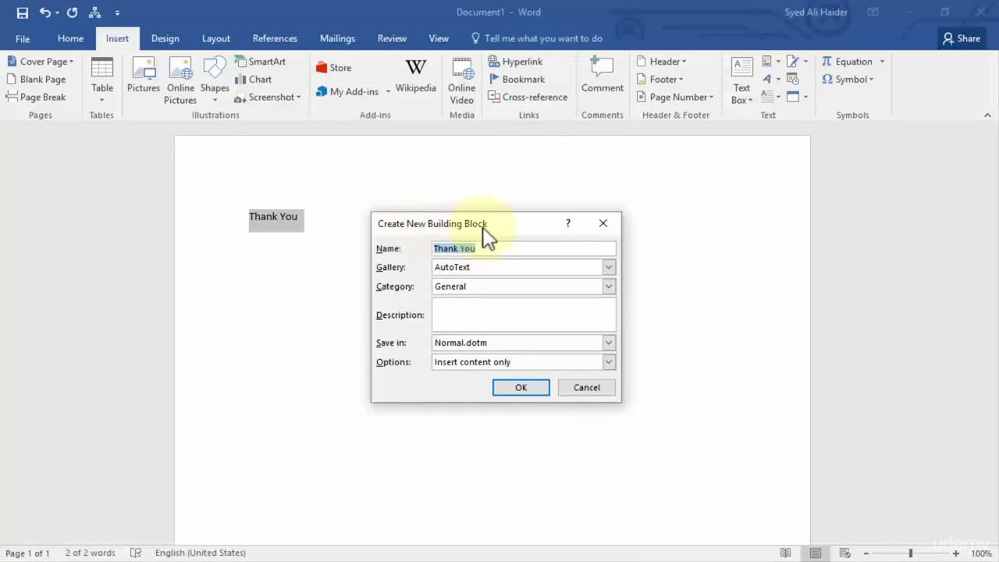
left_click(490, 247)
left_click_drag(474, 248, 429, 258)
type("ty")
Assign the new building block to the AutoText gallery and the General category
left_click(608, 267)
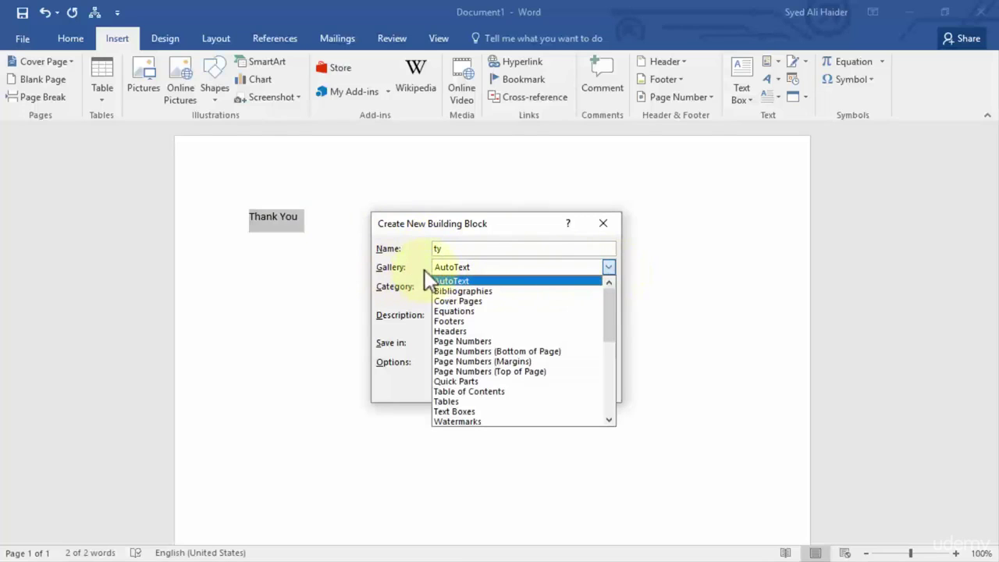
left_click(480, 280)
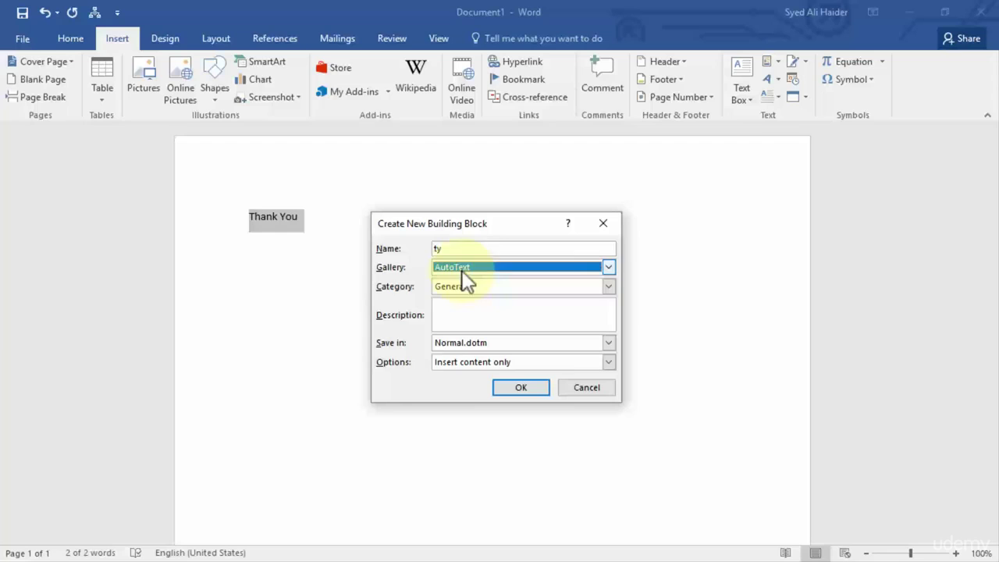
left_click(607, 286)
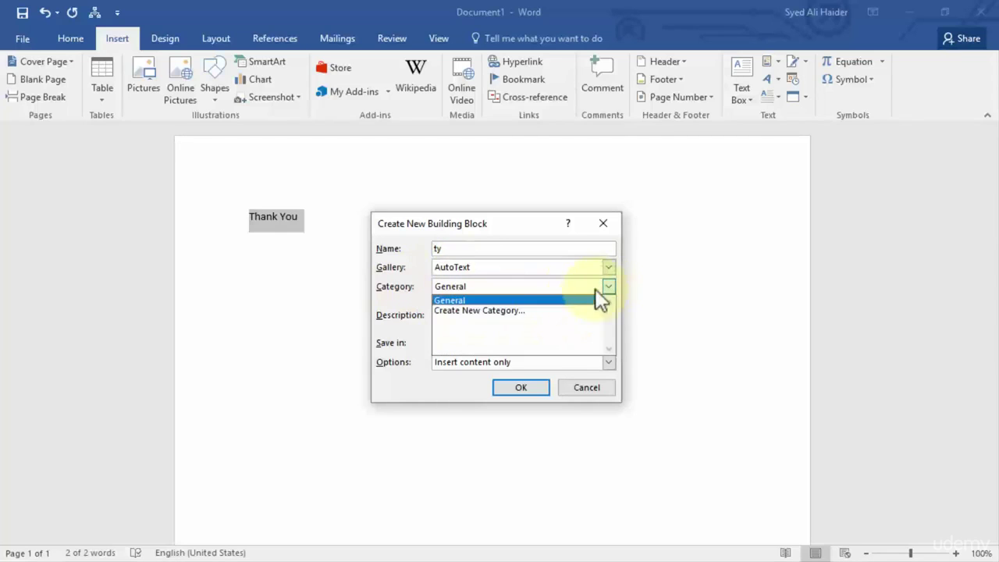
left_click(510, 299)
left_click(499, 312)
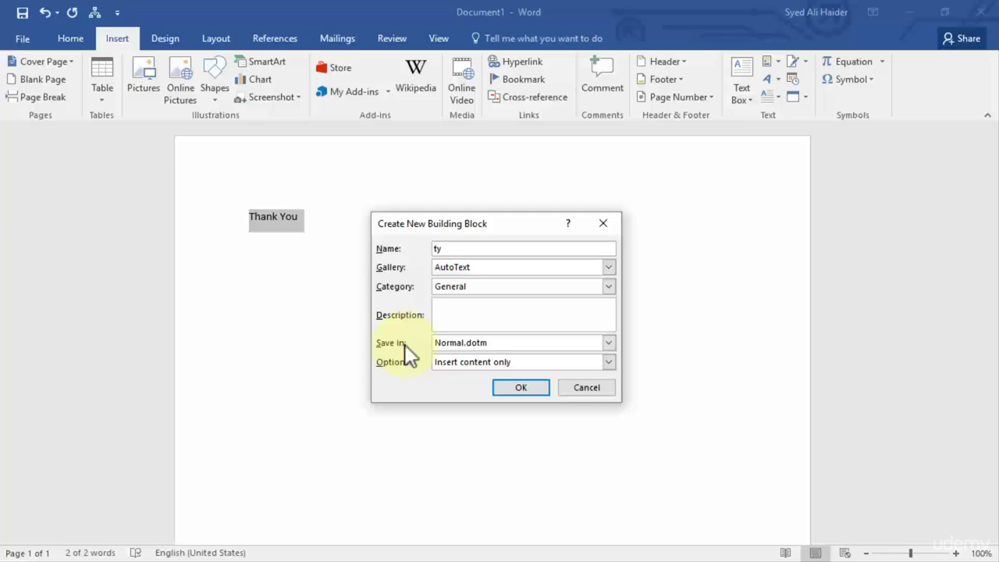
Store the building block in Normal.dotm with the option Insert content only, and create it
left_click(608, 343)
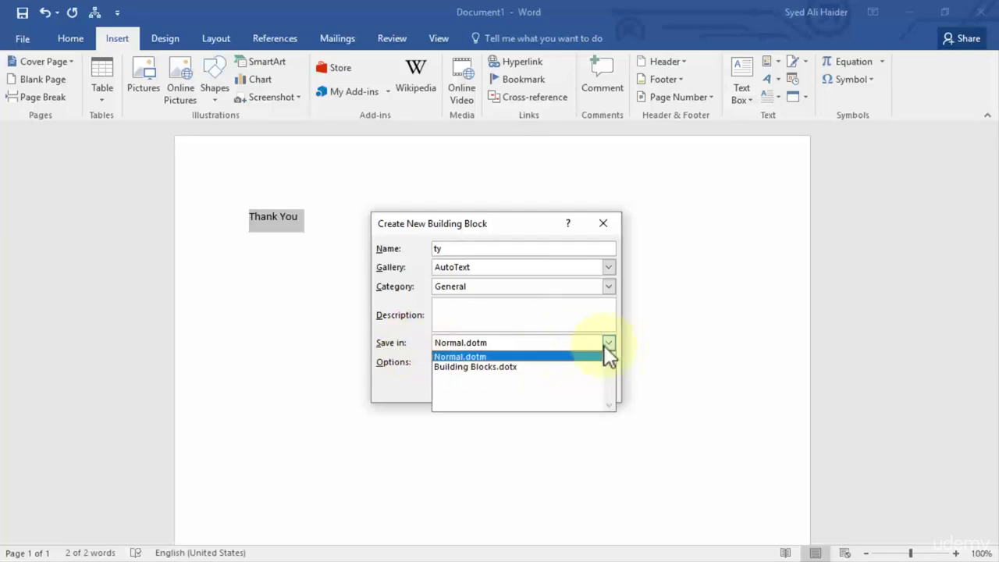
left_click(487, 356)
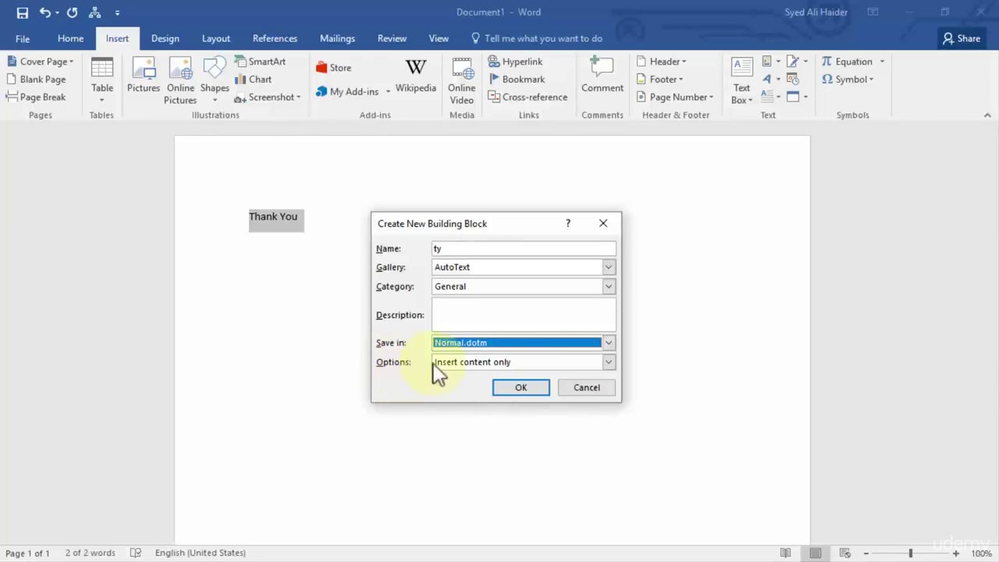
left_click(607, 362)
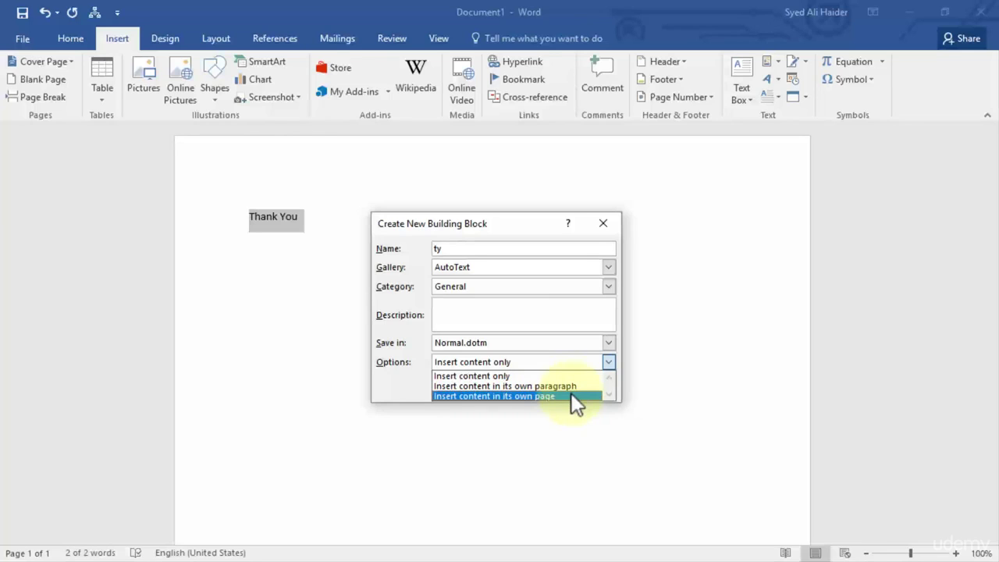
left_click(517, 375)
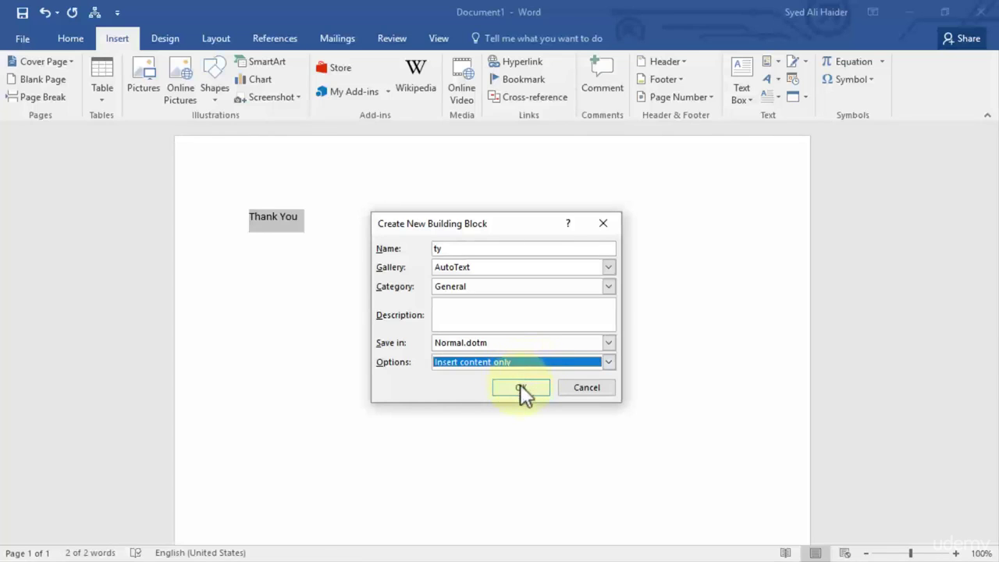
left_click(521, 385)
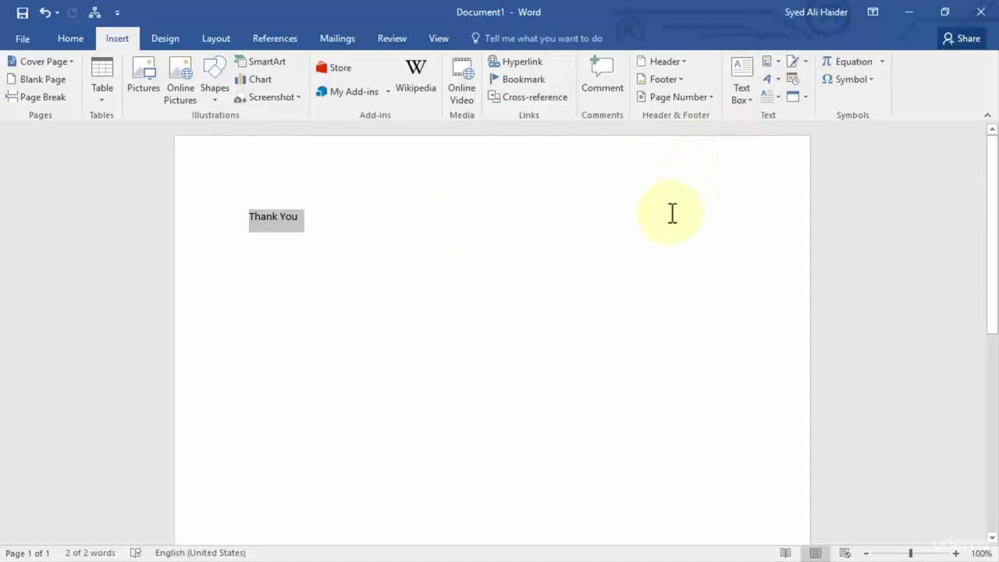
Check the "ty" AutoText entry in the Building Blocks Organizer, then close the organizer
left_click(778, 63)
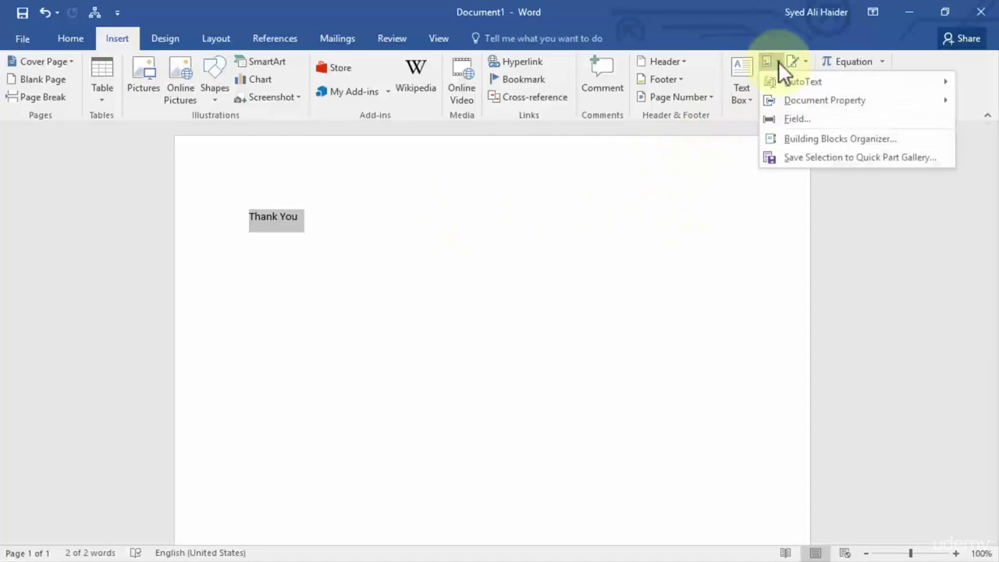
left_click(847, 139)
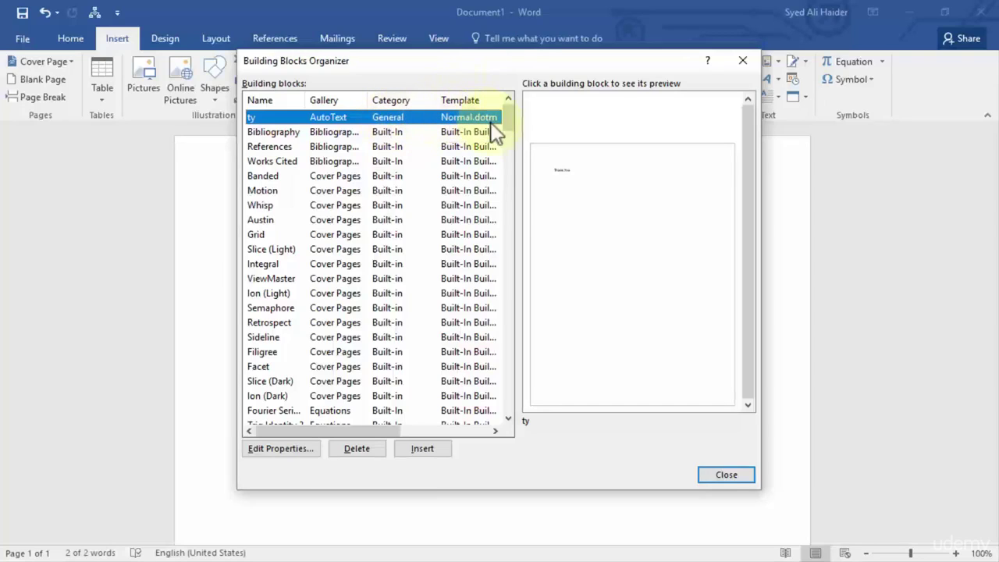
left_click(711, 470)
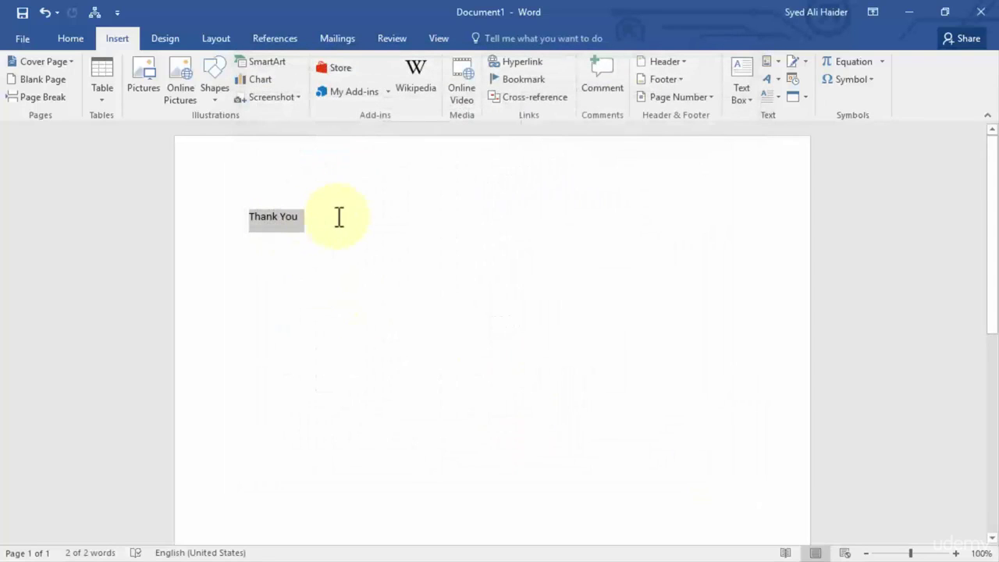
Delete the selected "Thank You" text and reinsert it by expanding the AutoText entry "ty"
key("Delete")
type("ty")
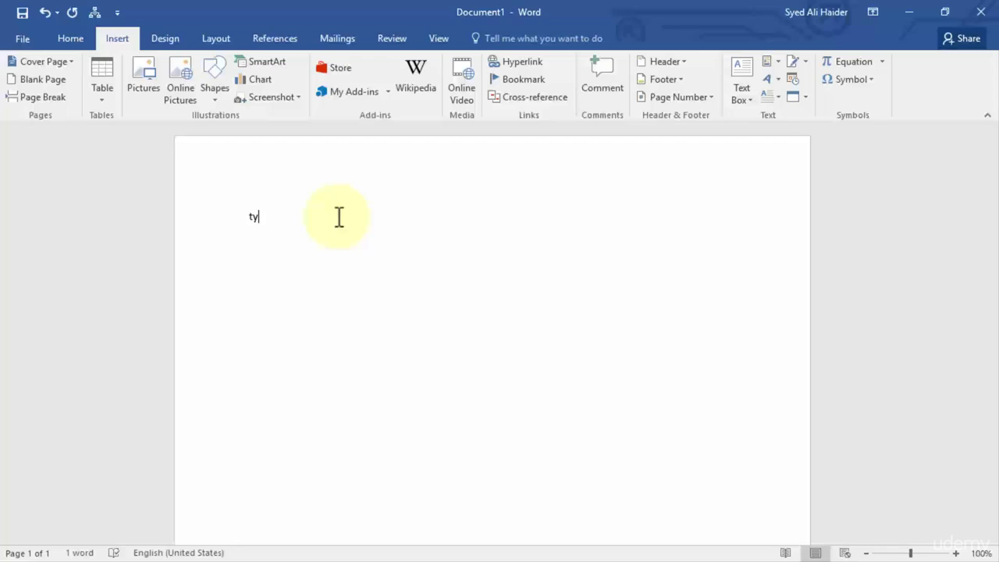
key("Return")
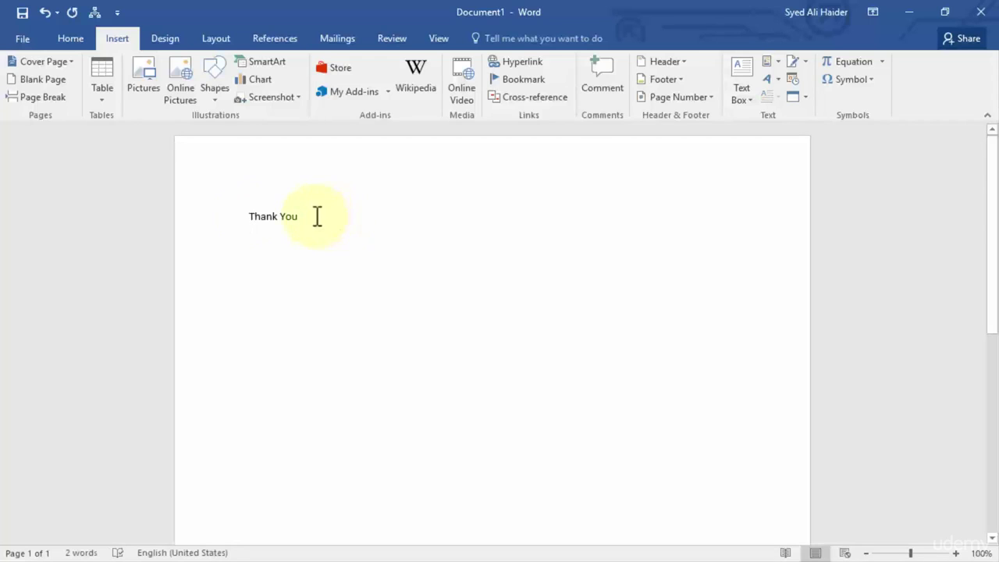
left_click_drag(316, 217, 245, 217)
left_click(315, 218)
left_click_drag(304, 217, 248, 218)
left_click(303, 217)
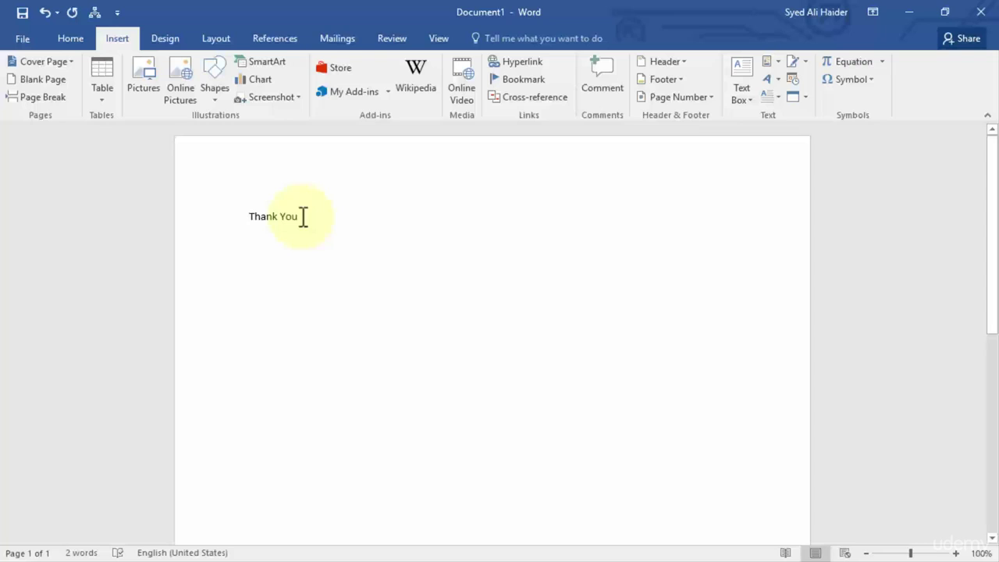